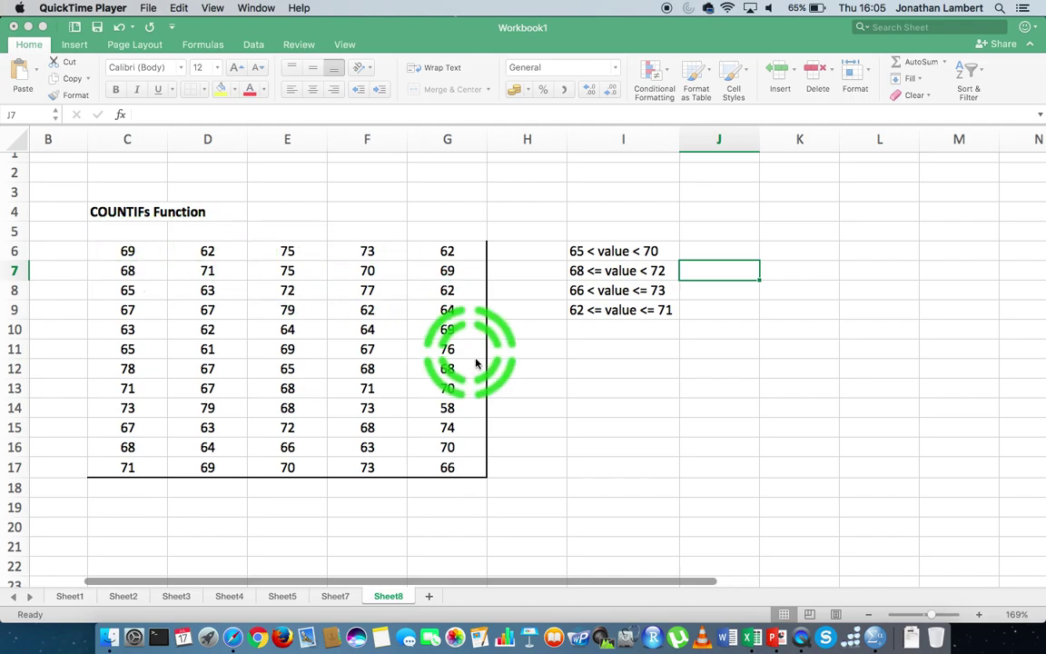
# - Review the four value-range conditions listed in cells I6 to I9
pyautogui.click(617, 265)
pyautogui.click(647, 253)
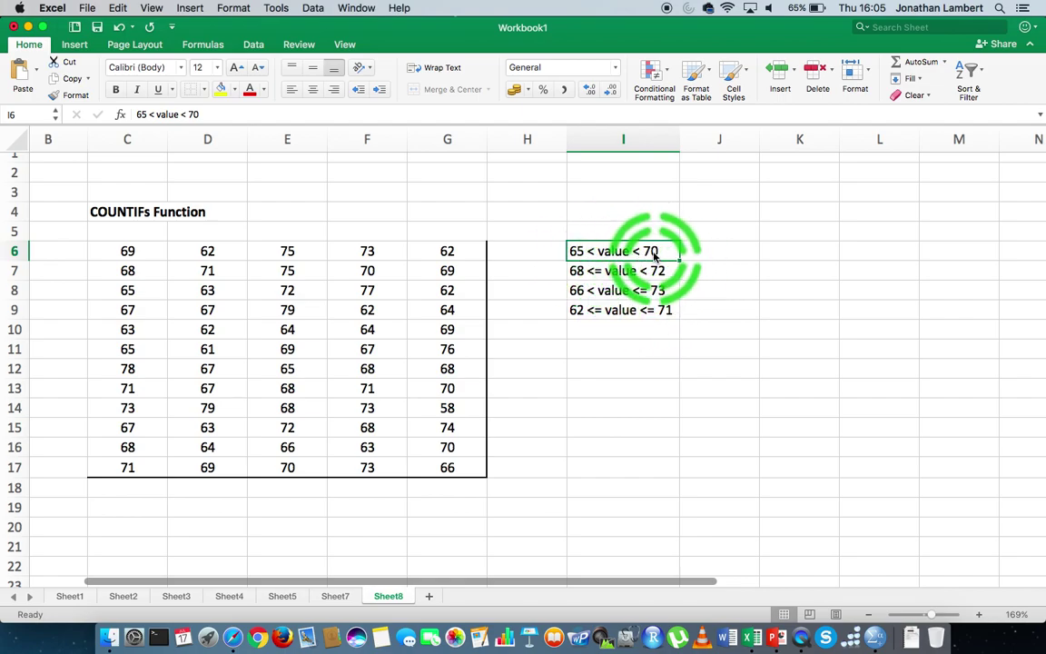
pyautogui.click(605, 272)
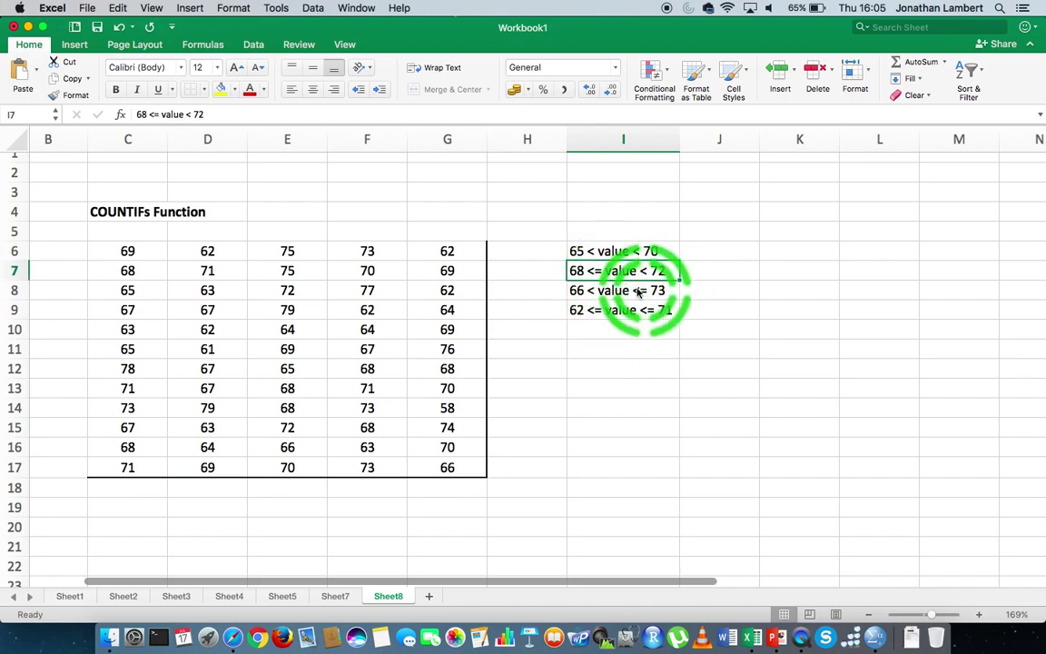
pyautogui.click(617, 291)
pyautogui.click(614, 312)
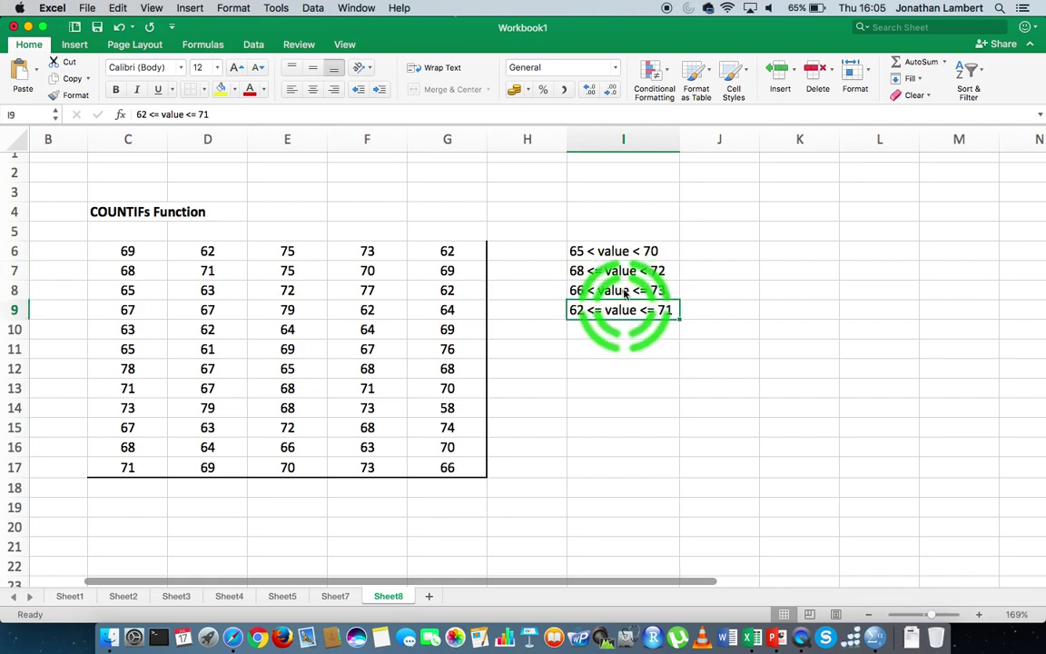
pyautogui.click(614, 252)
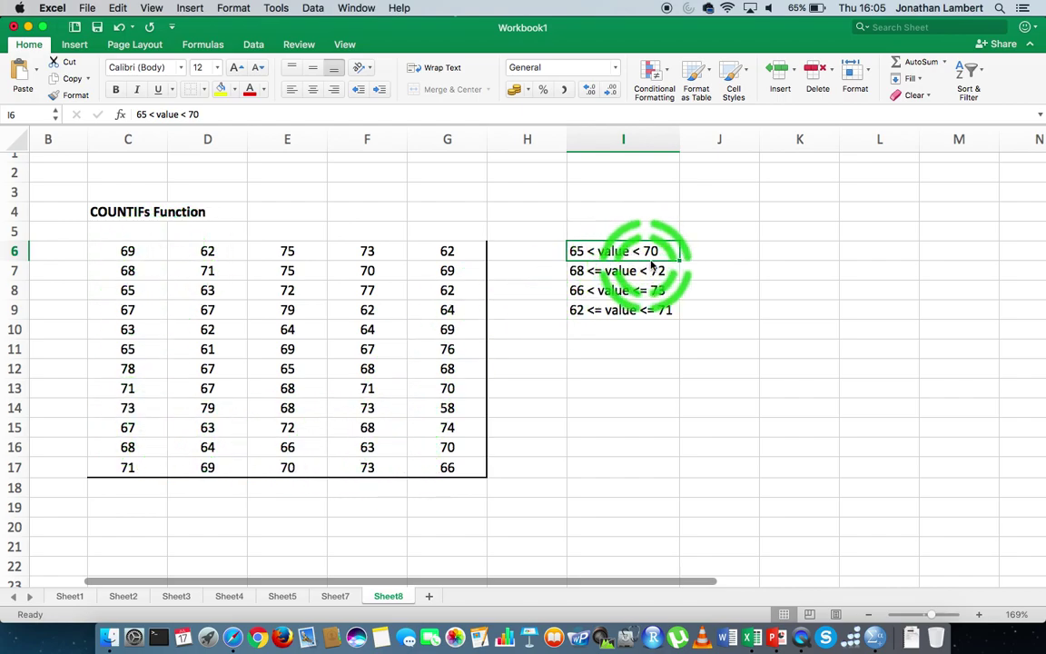
# - In cell J6, start a COUNTIFS formula with C6:G17 as the first criteria range and "> 65" as its criterion
pyautogui.click(717, 255)
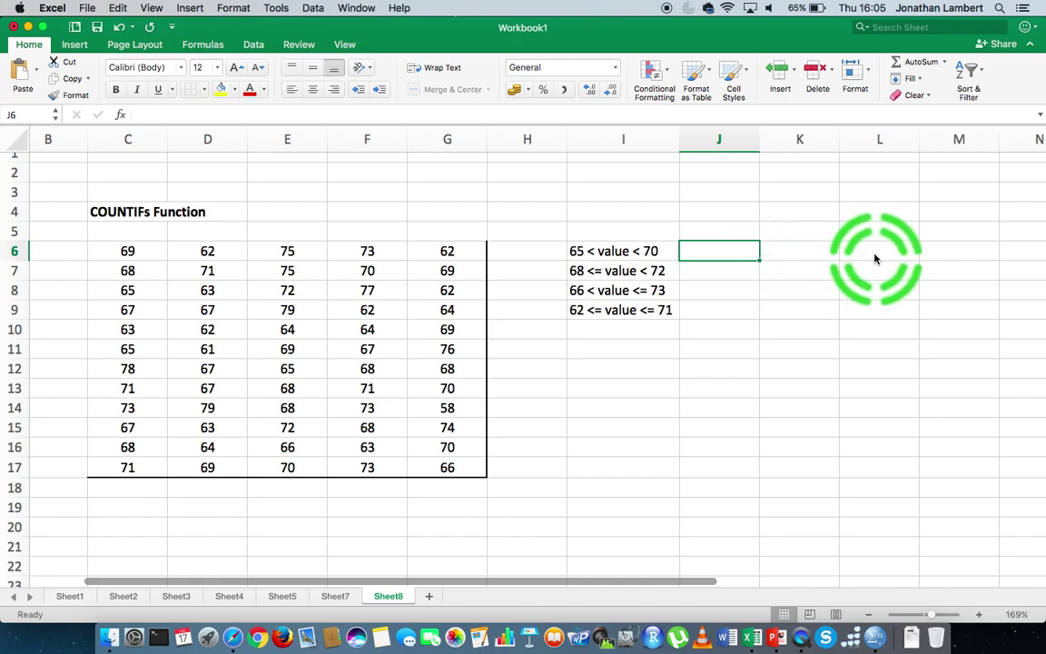
pyautogui.write('=')
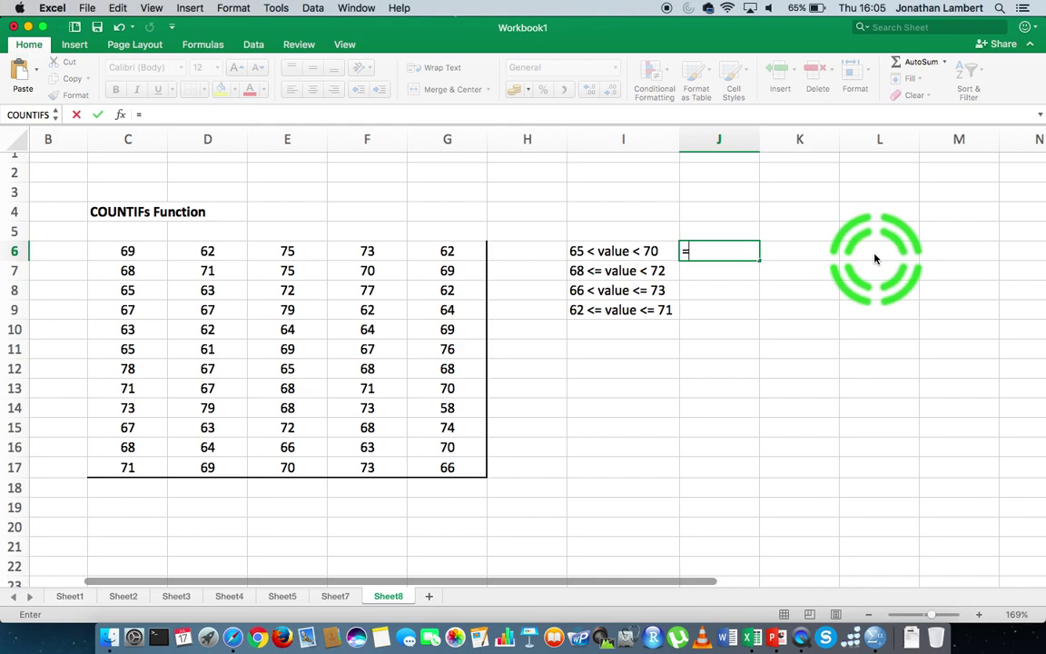
pyautogui.write('COUNTIF')
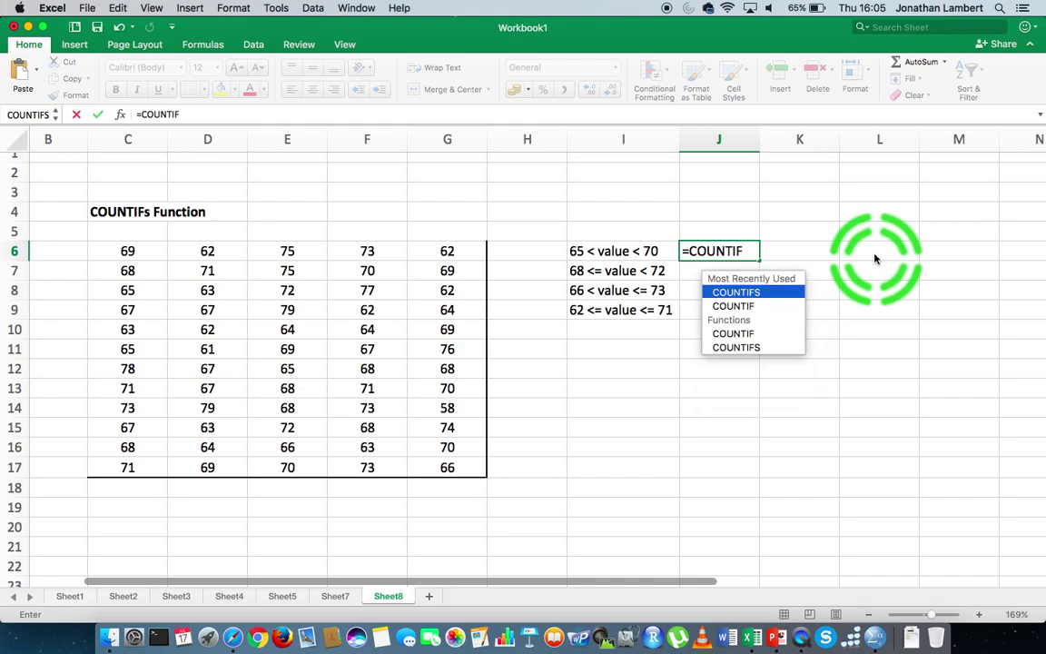
pyautogui.write('S(')
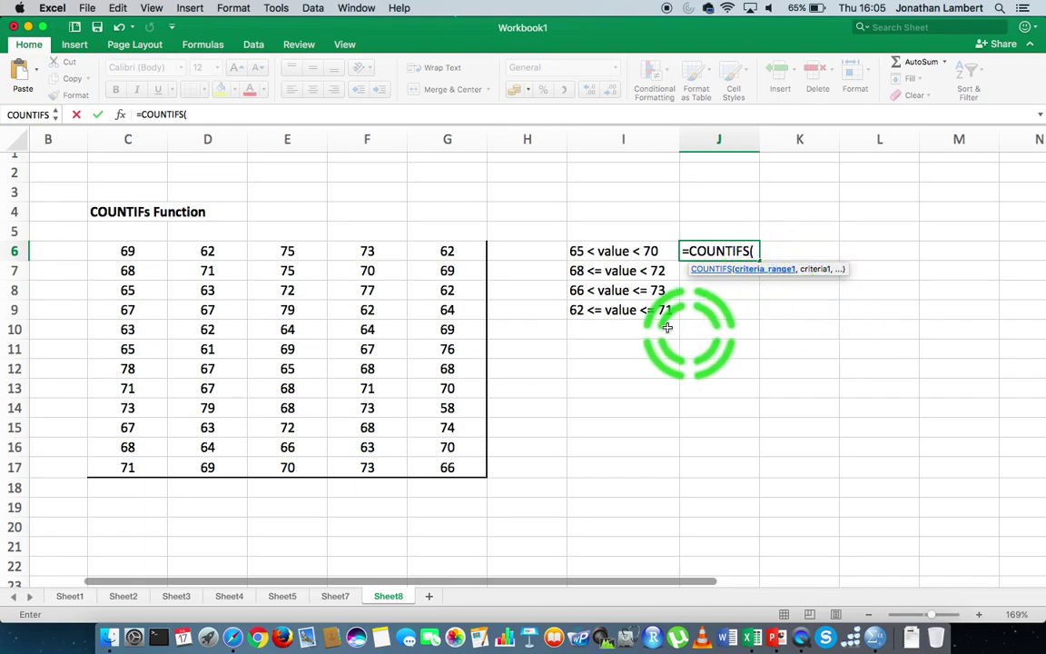
pyautogui.click(135, 253)
pyautogui.moveTo(134, 253); pyautogui.dragTo(415, 458)
pyautogui.write(',')
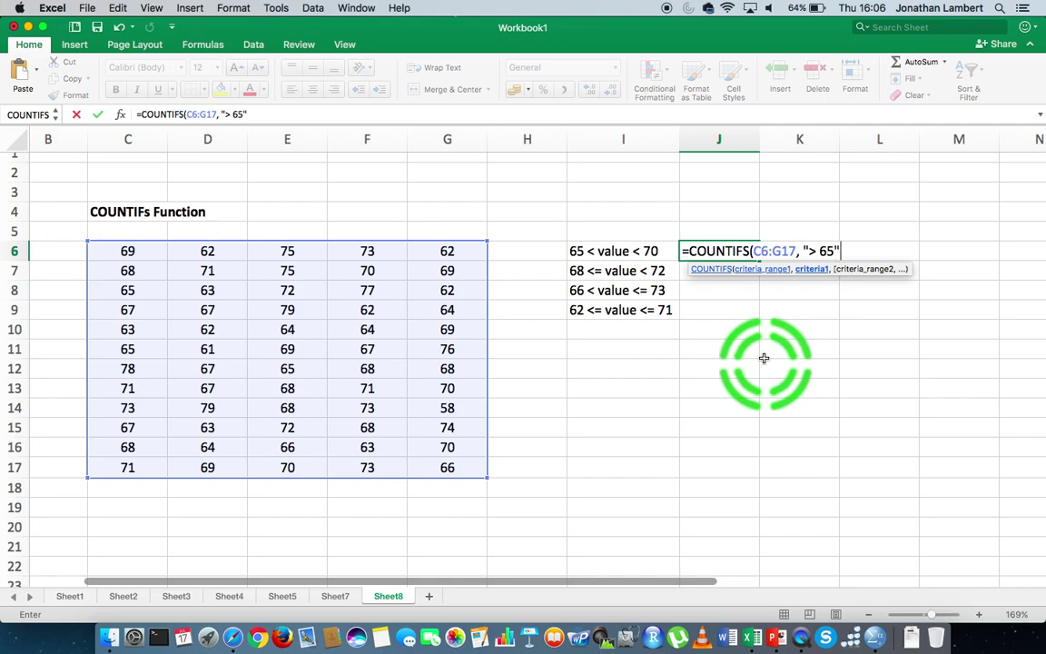
# - Complete the J6 formula with C6:G17 as the second criteria range and "< 70" as its criterion, and enter it
pyautogui.write(',')
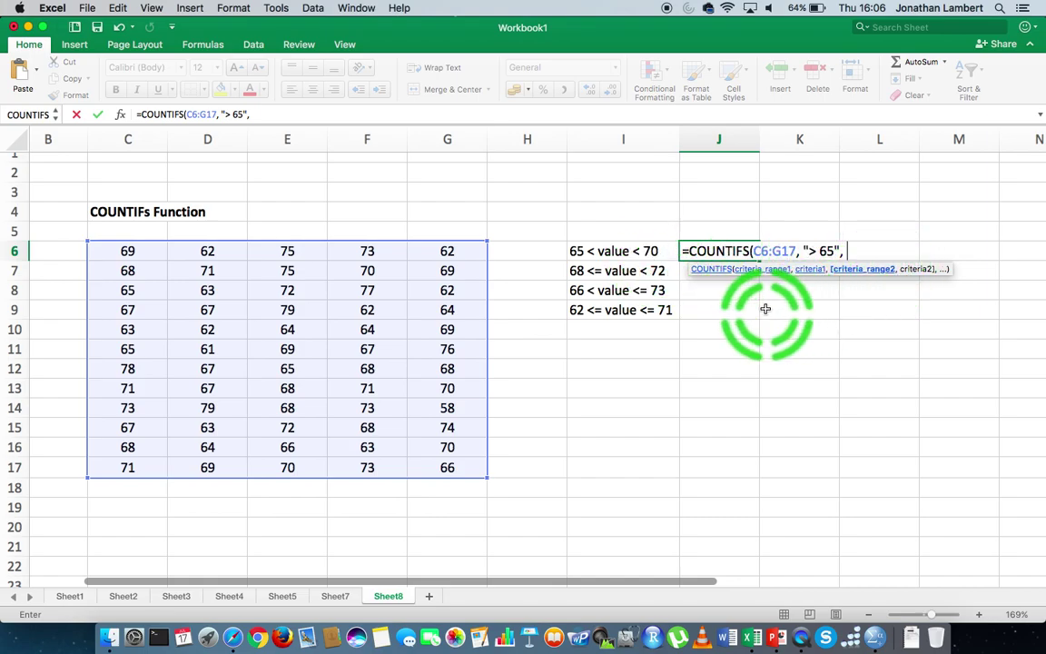
pyautogui.click(127, 253)
pyautogui.moveTo(127, 252); pyautogui.dragTo(438, 468)
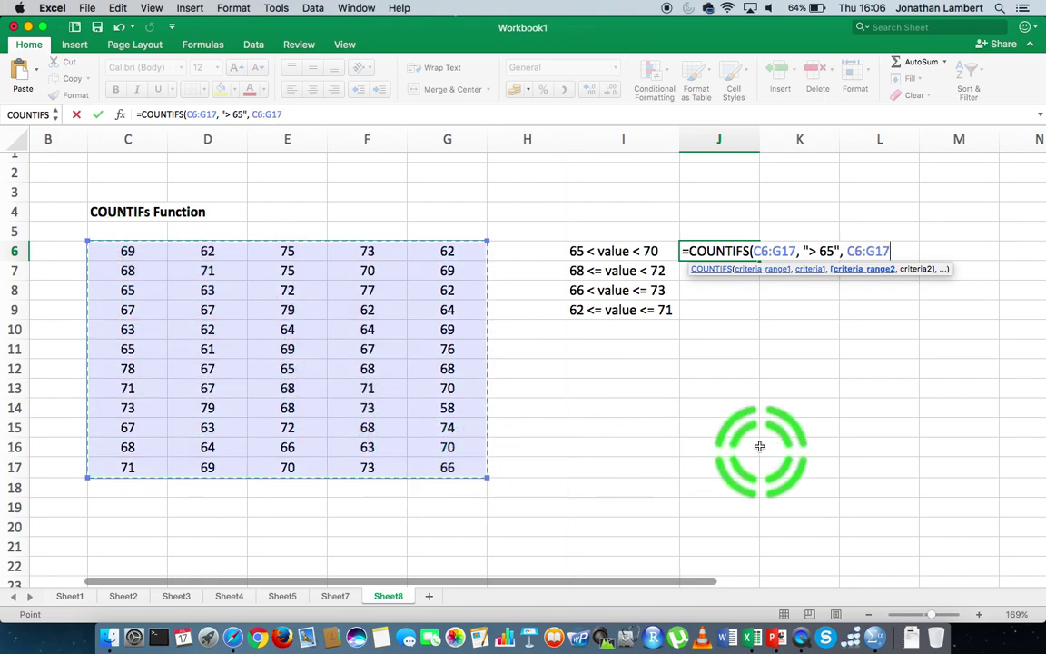
pyautogui.write(', "< 70')
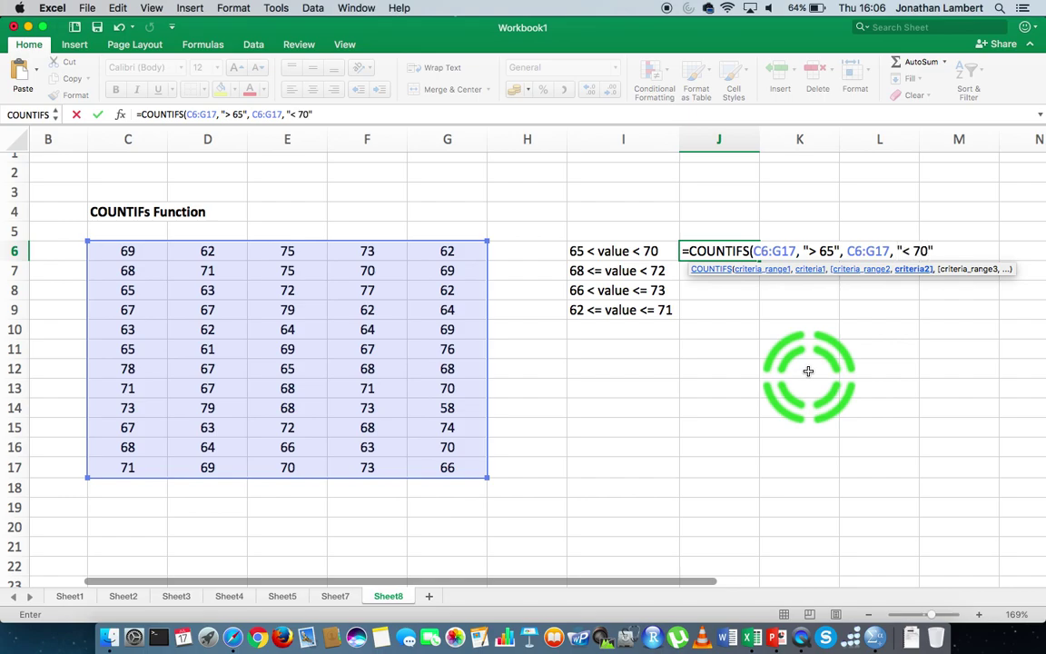
pyautogui.write(')')
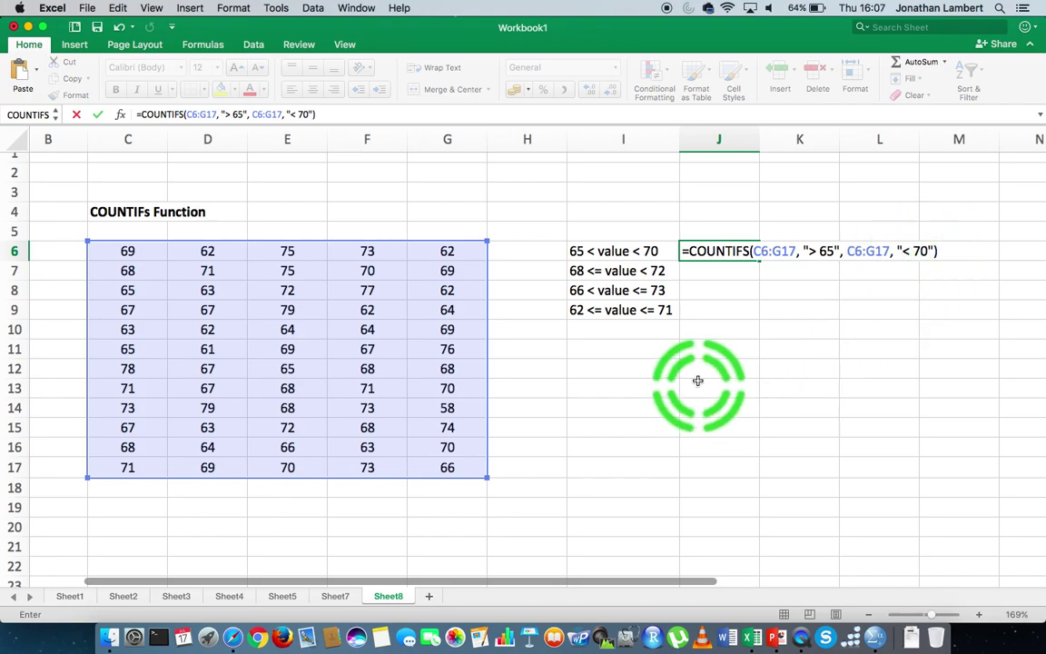
pyautogui.press('Return')
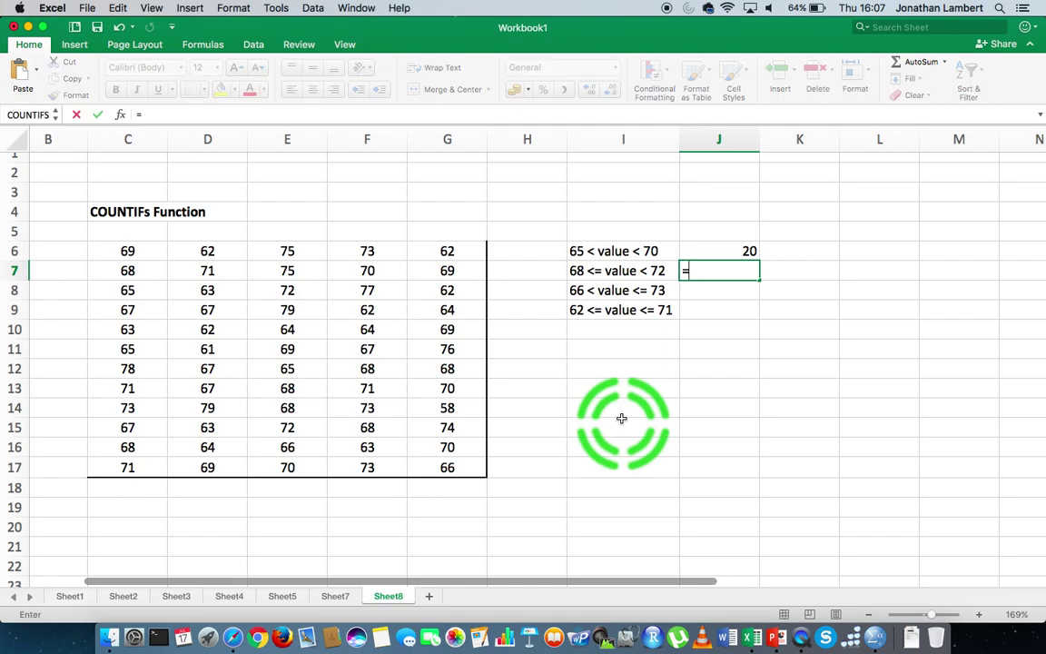
# - In cell J7, start a COUNTIFS formula with C6:G17 as the first criteria range and ">= 68" as its criterion
pyautogui.write('COUNTIF')
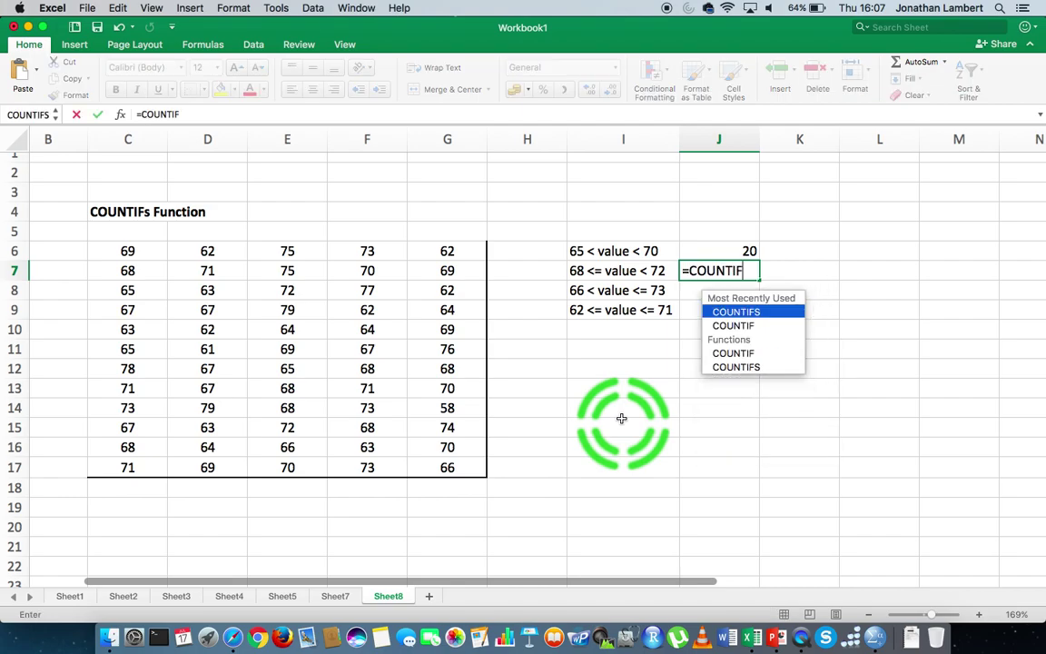
pyautogui.write('S')
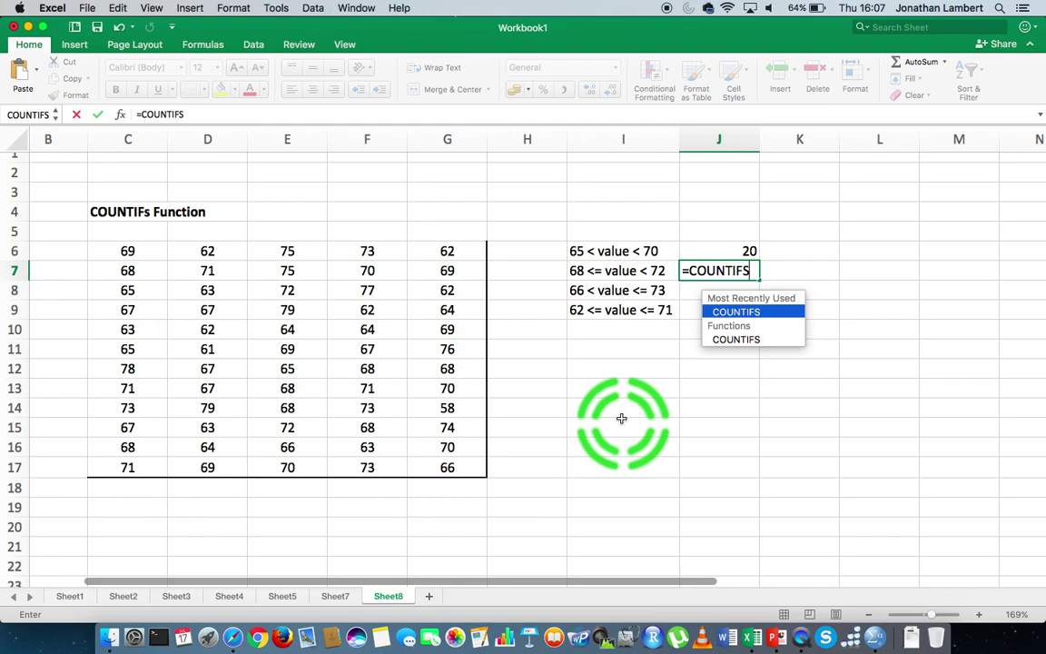
pyautogui.write('(')
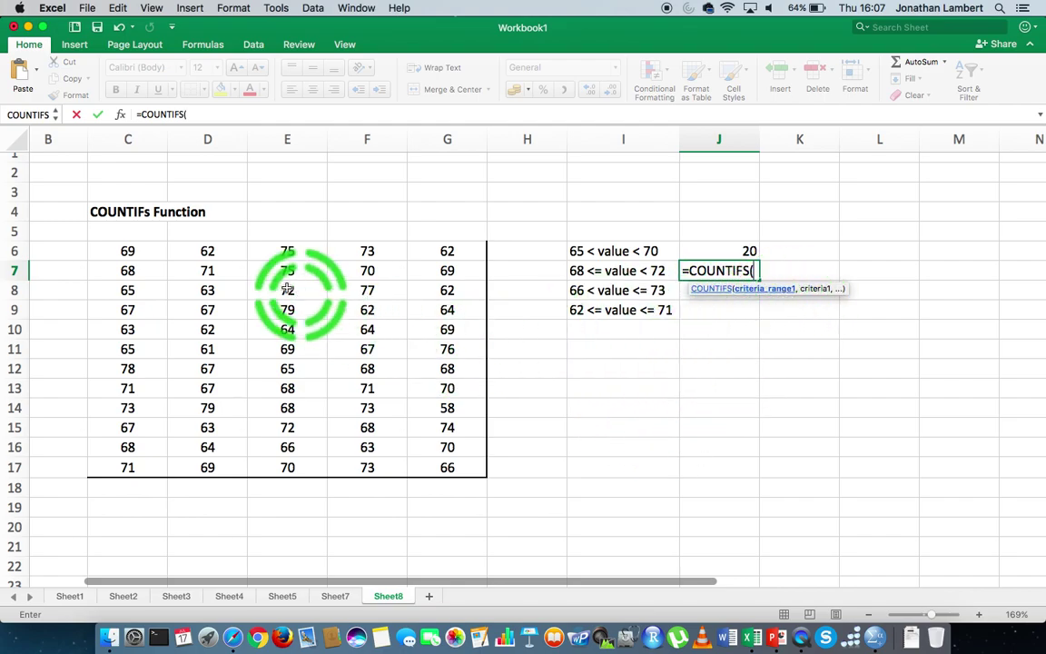
pyautogui.moveTo(144, 248); pyautogui.dragTo(436, 469)
pyautogui.write(', ">=')
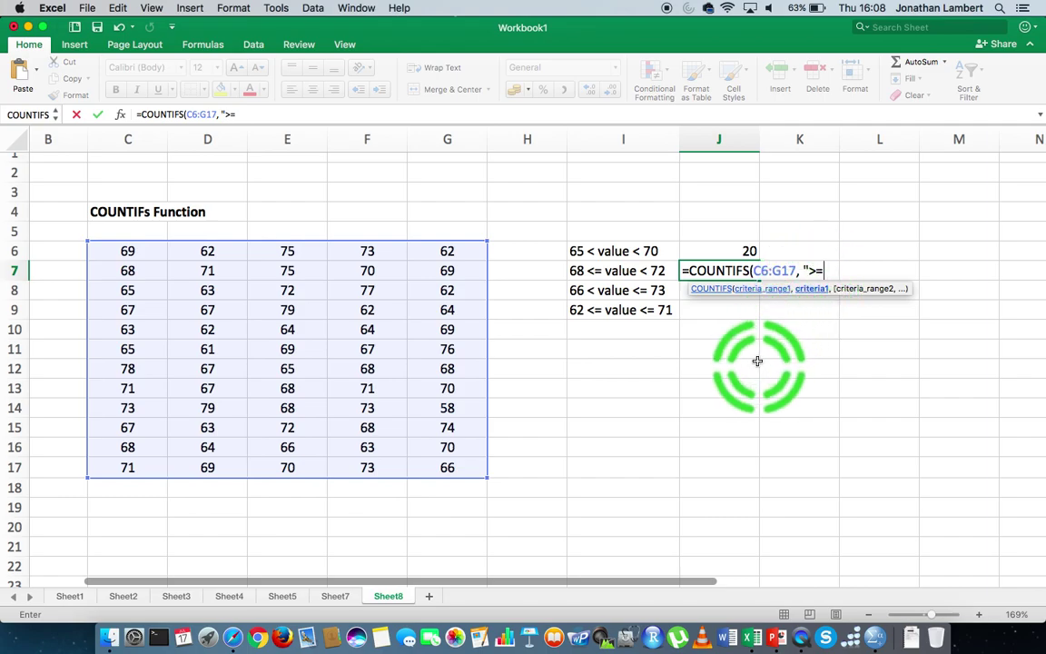
pyautogui.write('68')
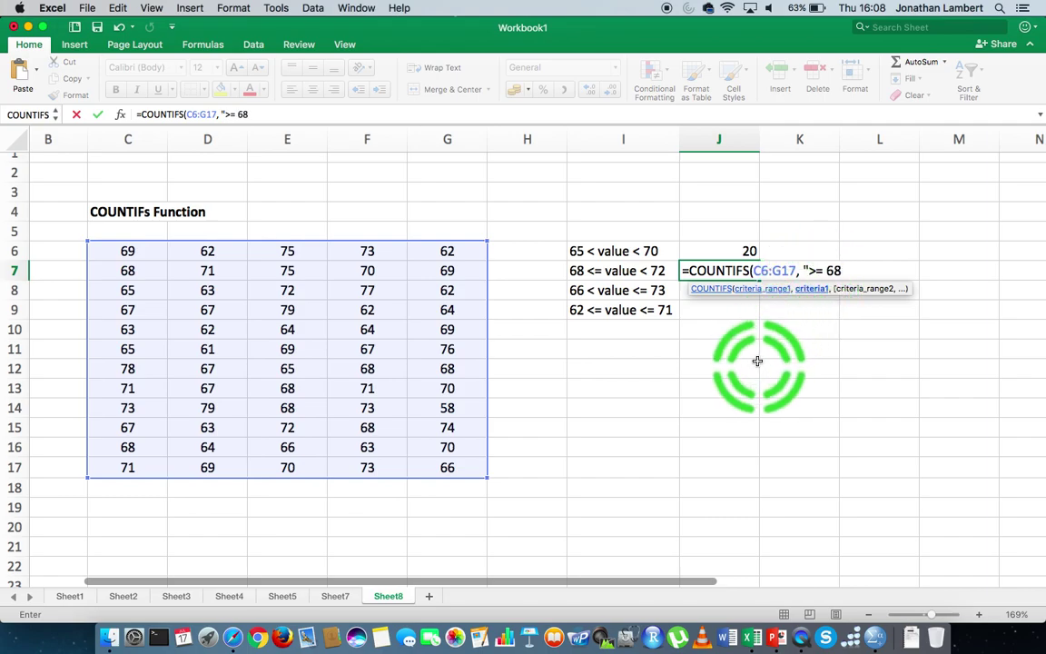
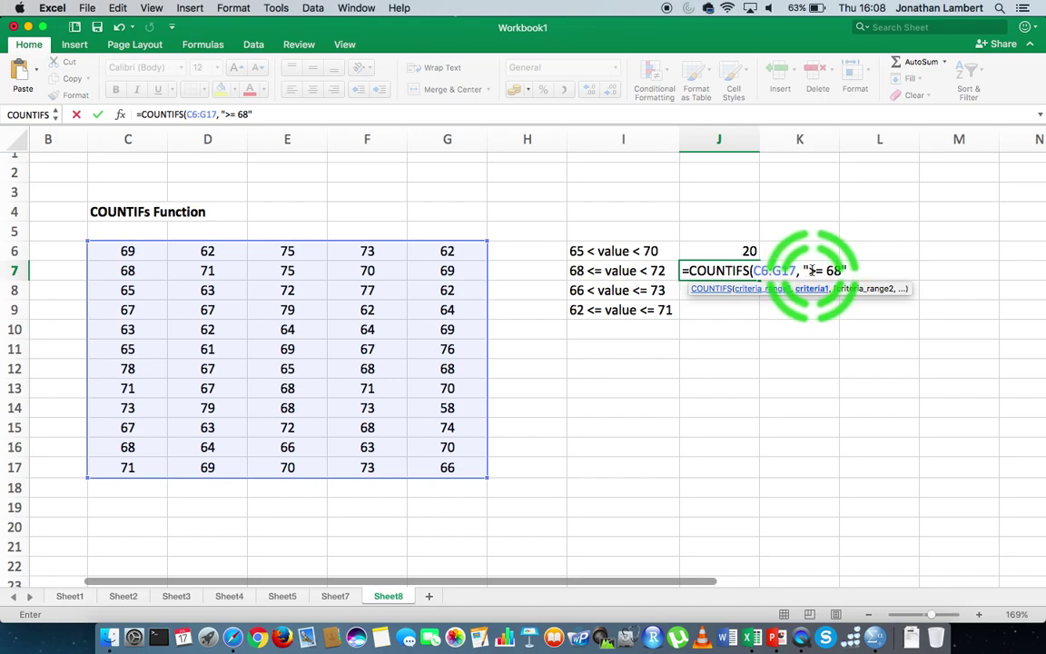
pyautogui.click(837, 270)
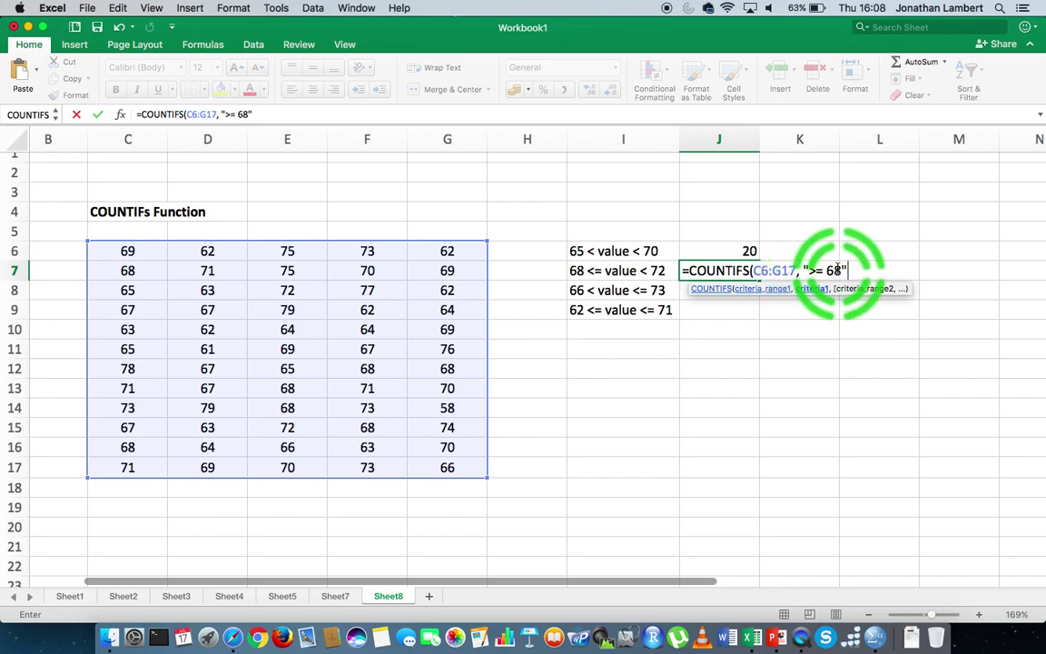
# - Complete the J7 formula with C6:G17 as the second criteria range and "< 72" as its criterion, and enter it
pyautogui.write(',')
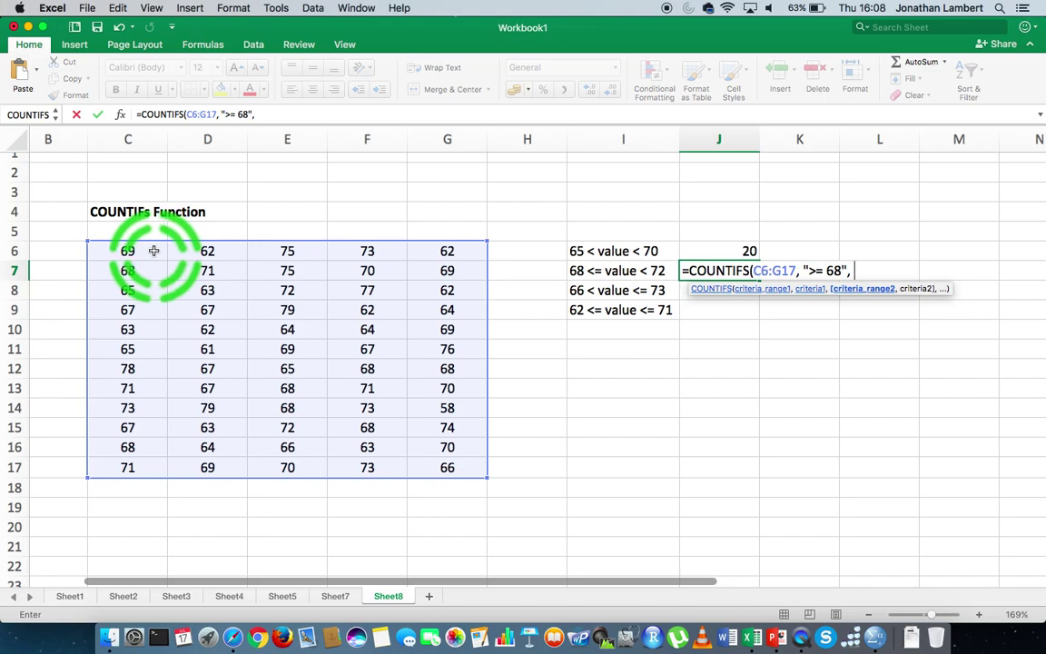
pyautogui.moveTo(136, 250); pyautogui.dragTo(449, 461)
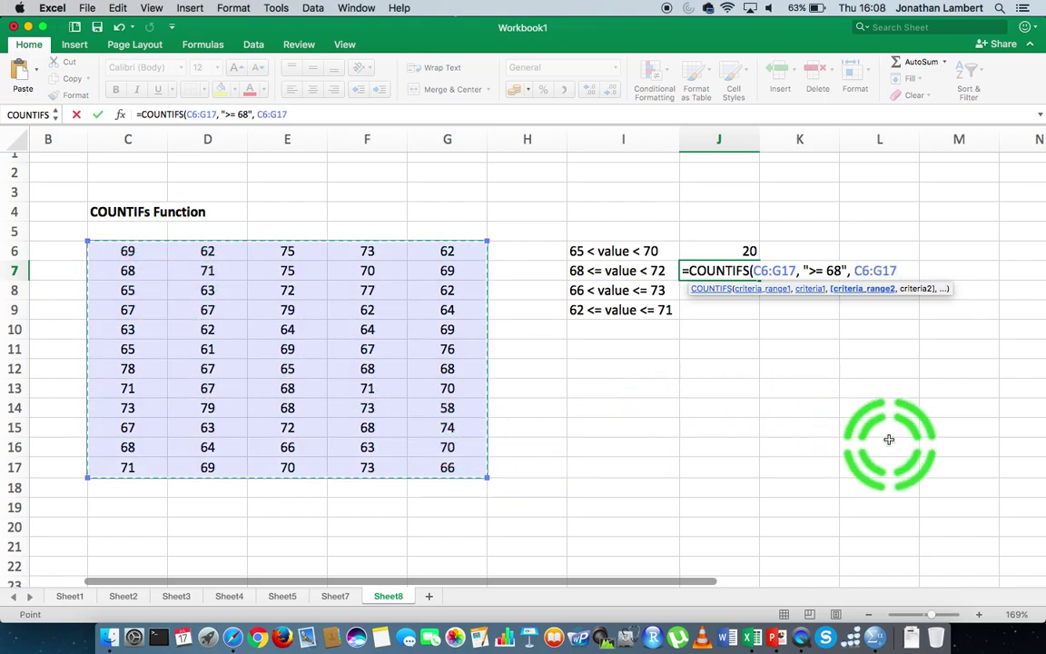
pyautogui.write(',')
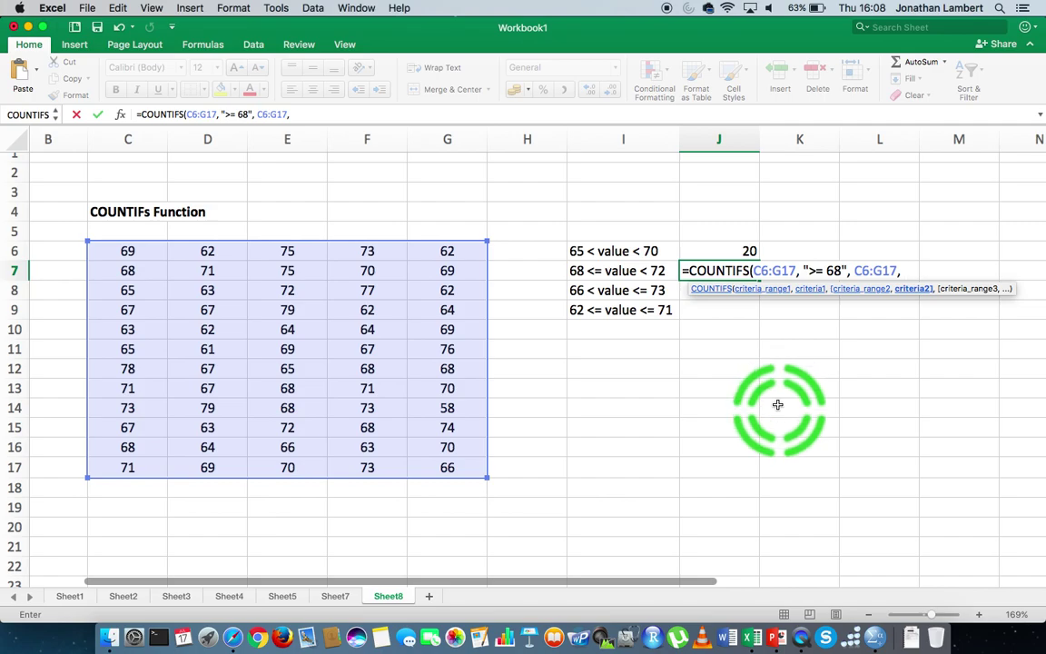
pyautogui.write('"< 72"')
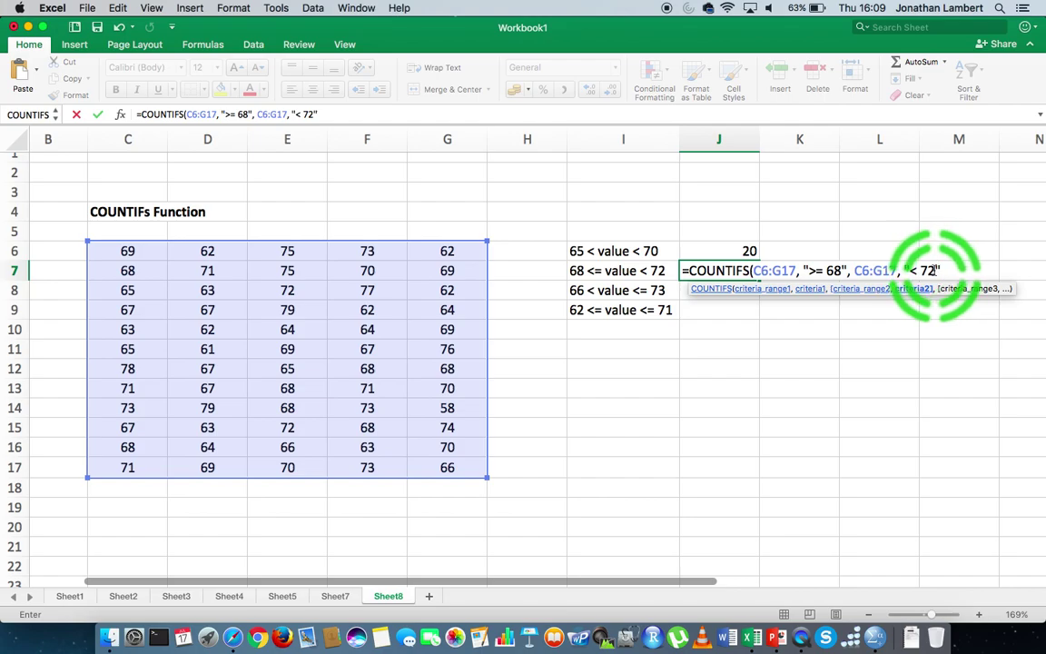
pyautogui.write(')')
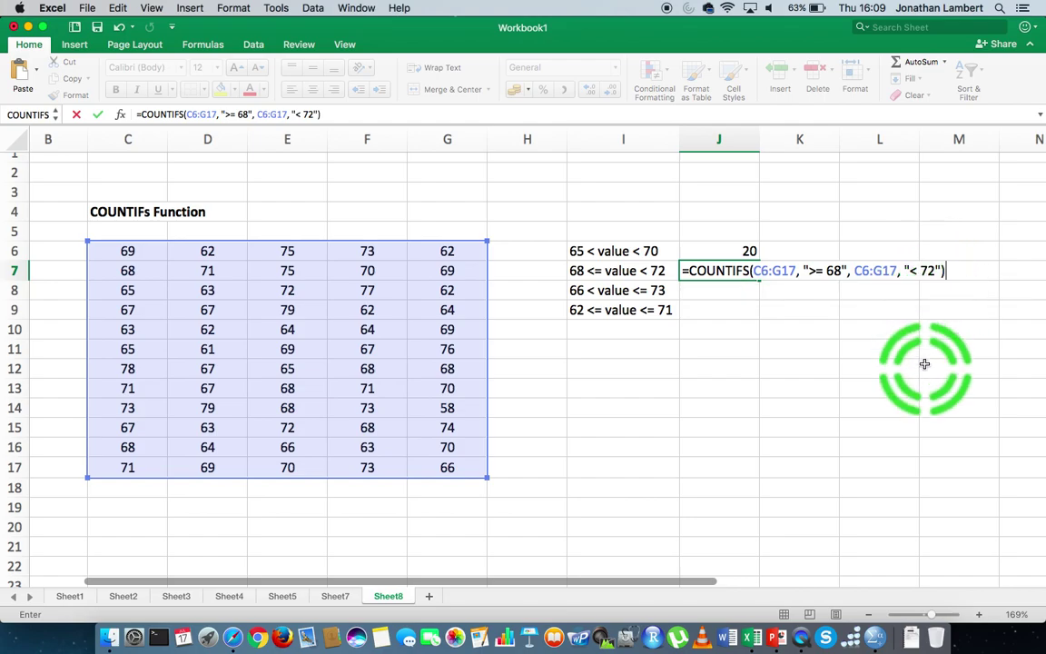
pyautogui.press('Return')
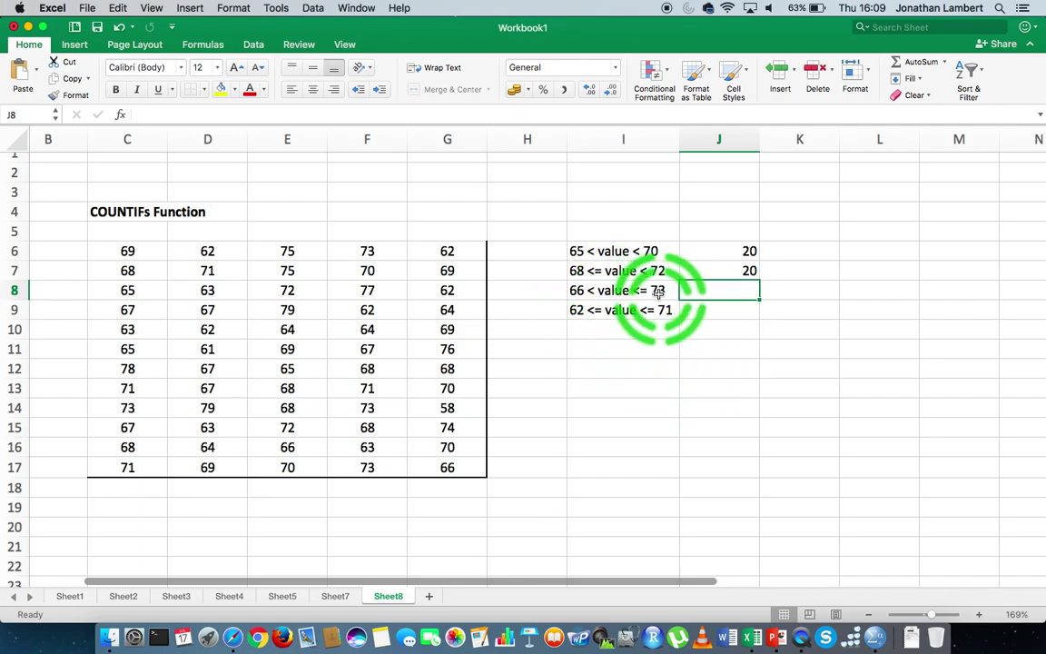
# - In cell J8, start a COUNTIFS formula with C6:G17 as the first criteria range and "> 66" as its criterion
pyautogui.write('=')
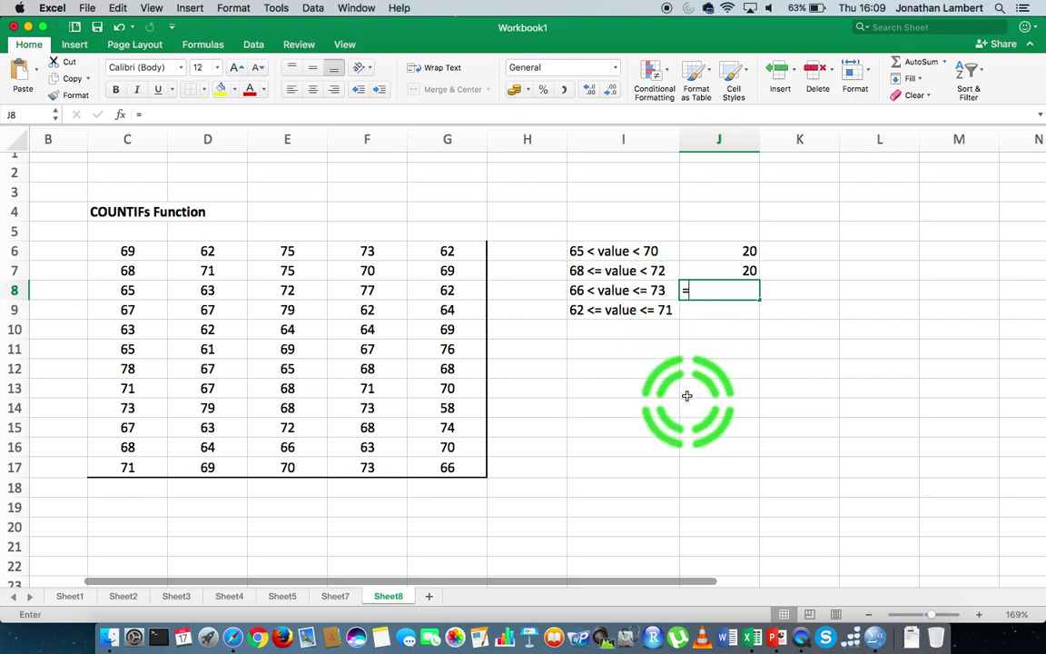
pyautogui.write('COUNTIFS')
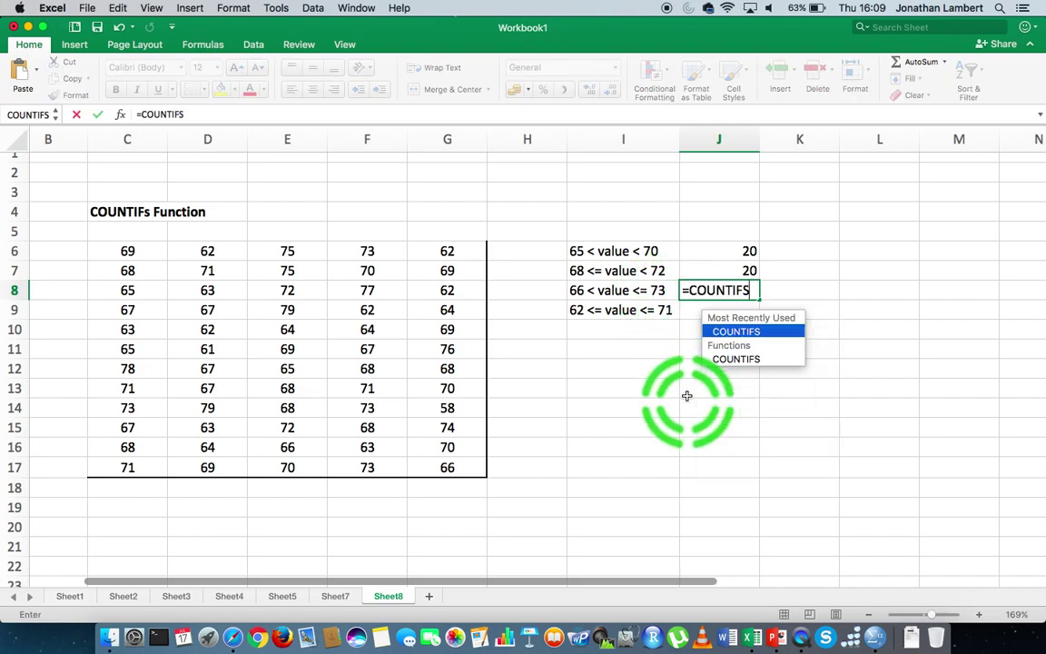
pyautogui.press('Tab')
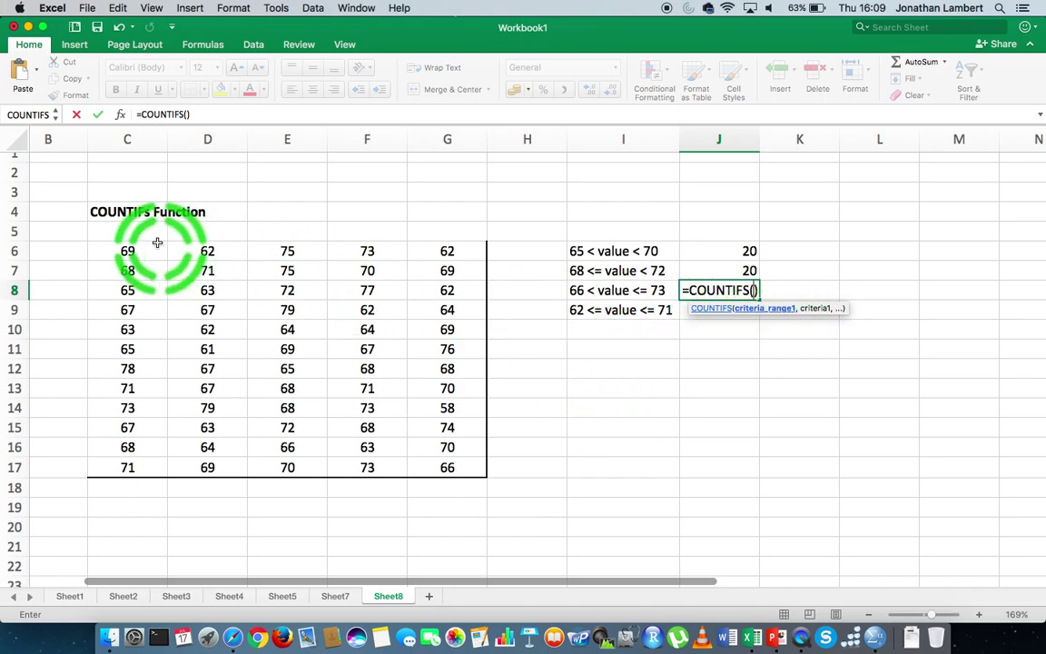
pyautogui.moveTo(158, 243); pyautogui.dragTo(442, 467)
pyautogui.write(',')
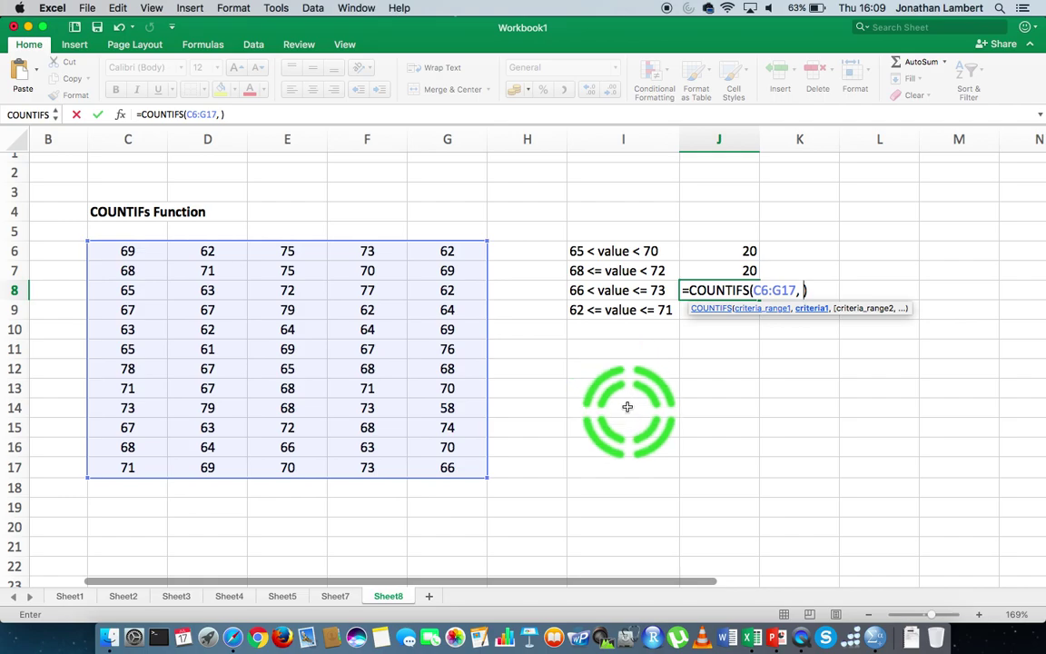
pyautogui.write('"> 66",')
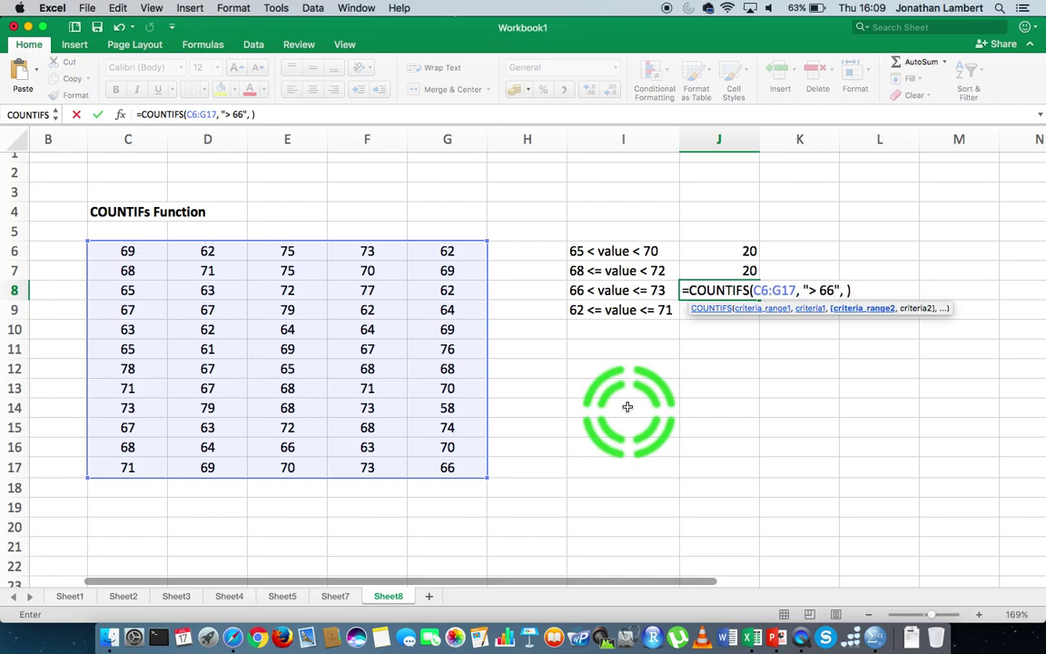
# - Complete the J8 formula with C6:G17 as the second criteria range and "<= 73" as its criterion, and enter it
pyautogui.click(109, 251)
pyautogui.moveTo(109, 250); pyautogui.dragTo(447, 470)
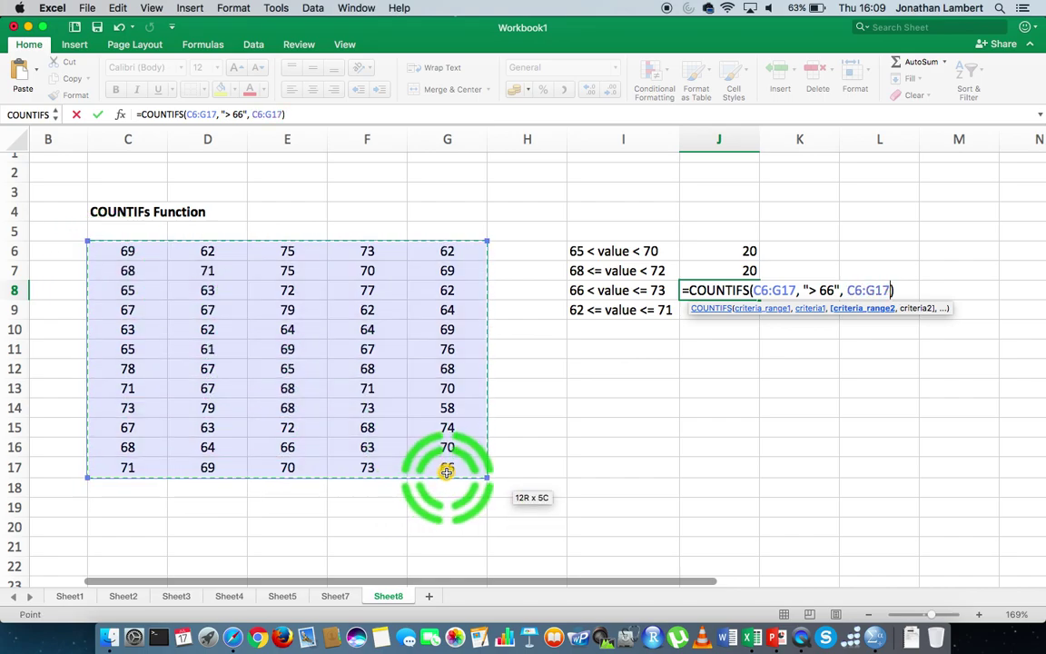
pyautogui.write(', ')
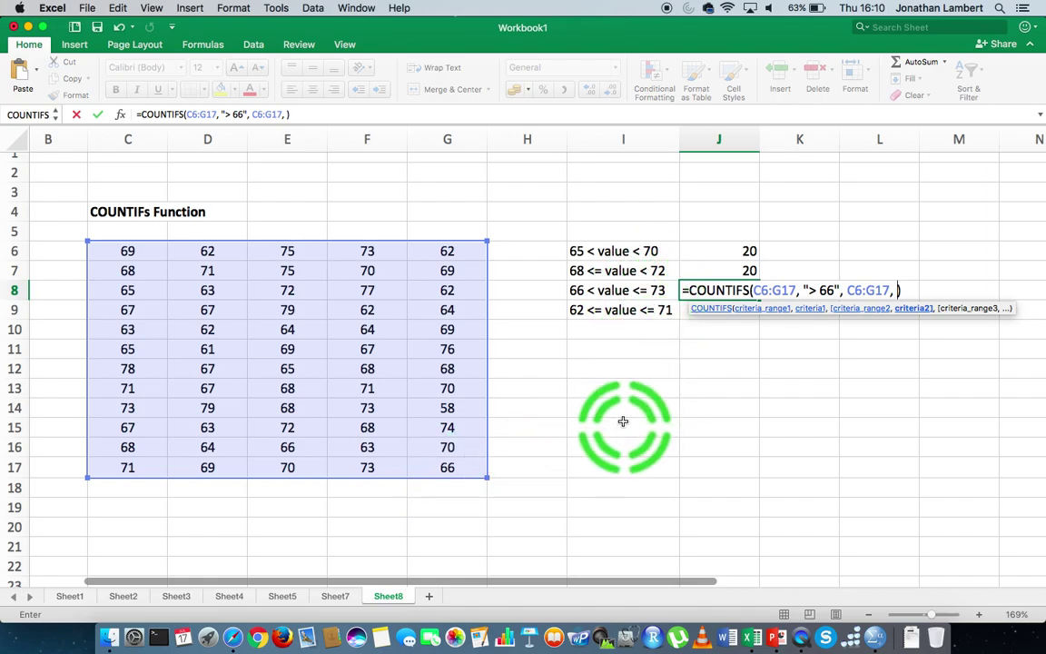
pyautogui.write('"<= 73')
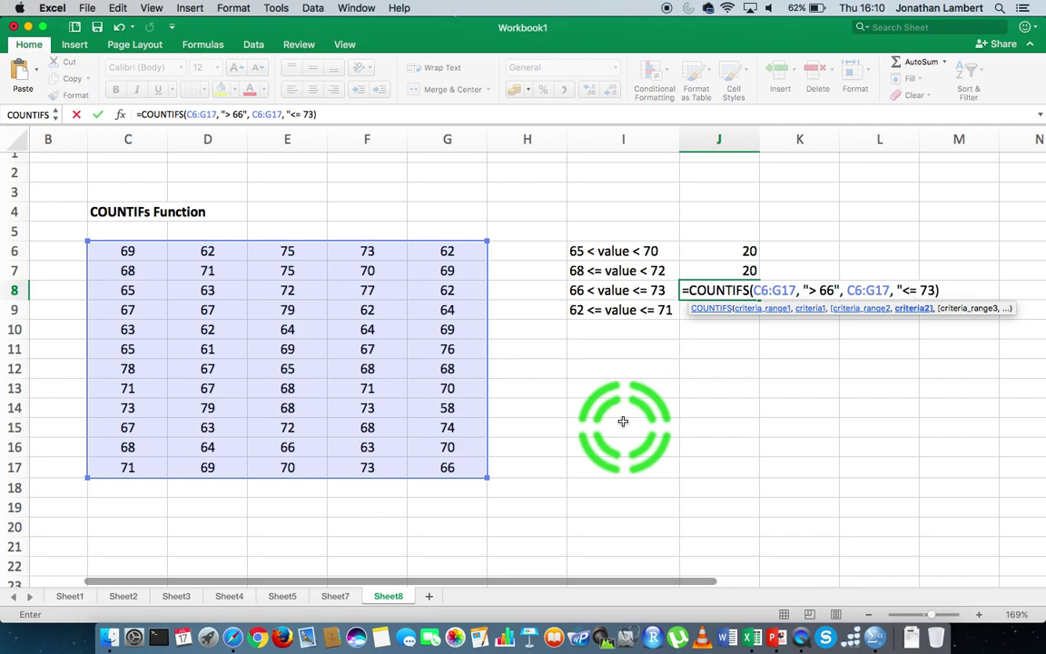
pyautogui.write('")')
pyautogui.press('Return')
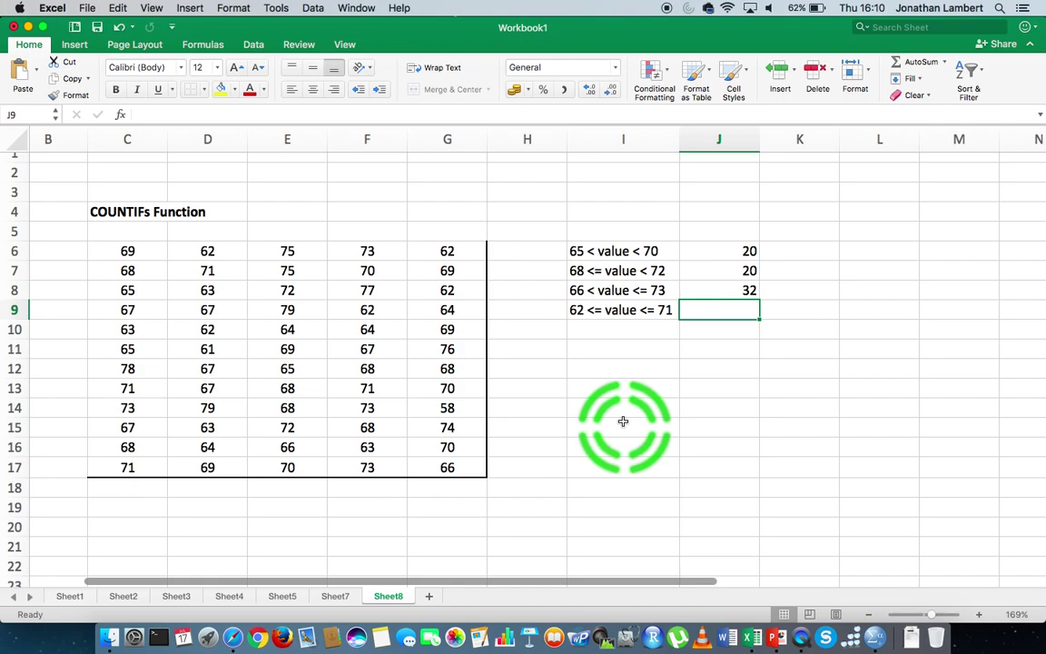
# - In cell J9, start a COUNTIFS formula with C6:G17 as the first criteria range and ">= 62" as its criterion
pyautogui.write('=COUN')
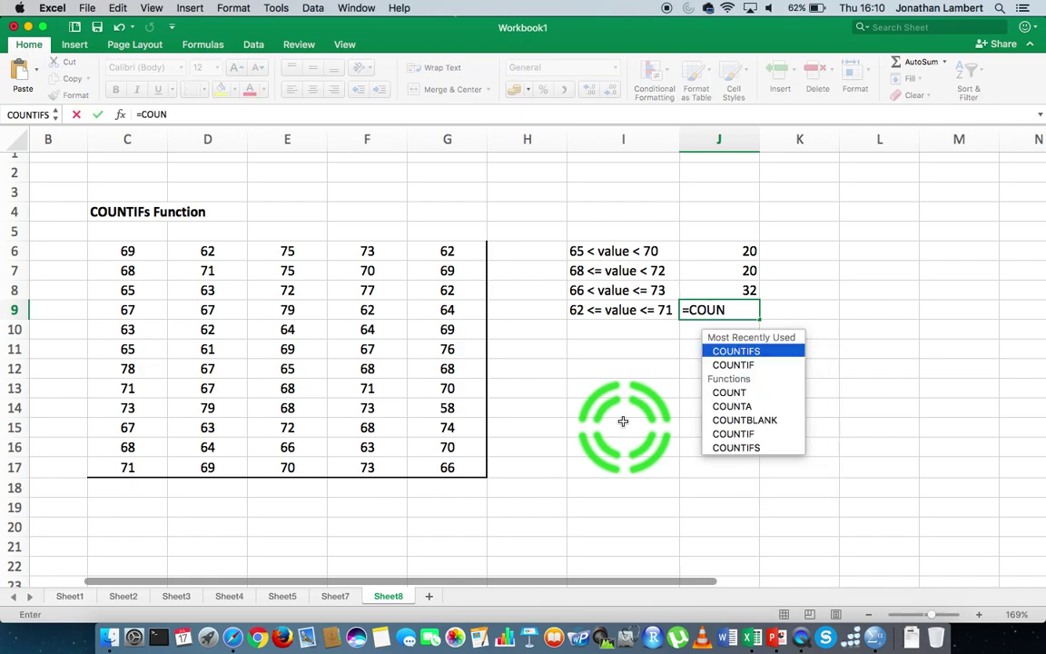
pyautogui.write('TIFS')
pyautogui.press('Tab')
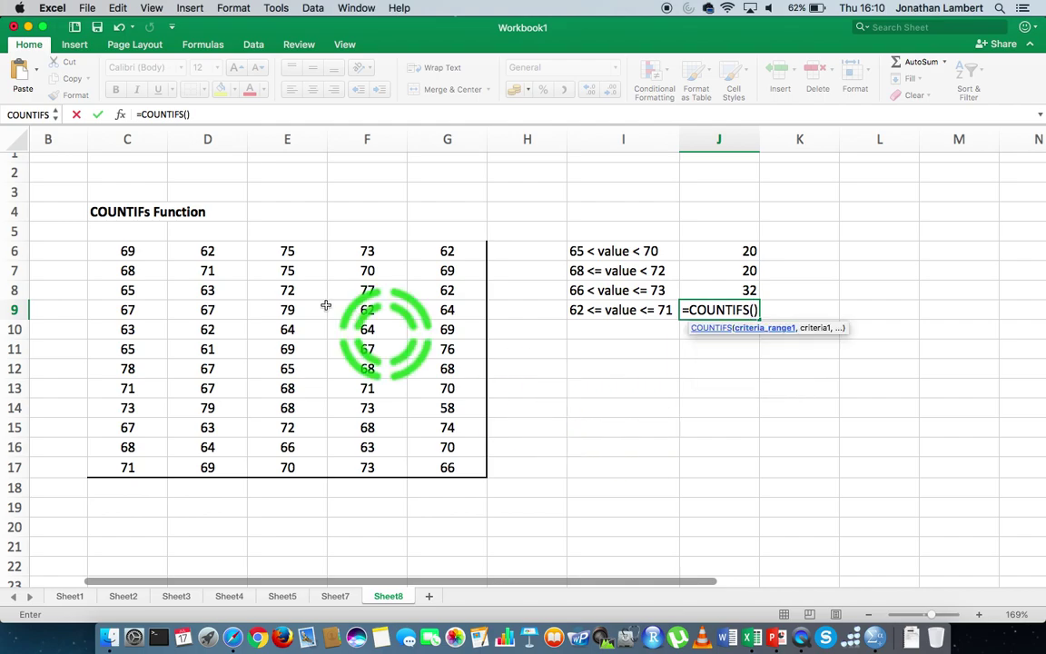
pyautogui.moveTo(127, 250); pyautogui.dragTo(432, 469)
pyautogui.write(',')
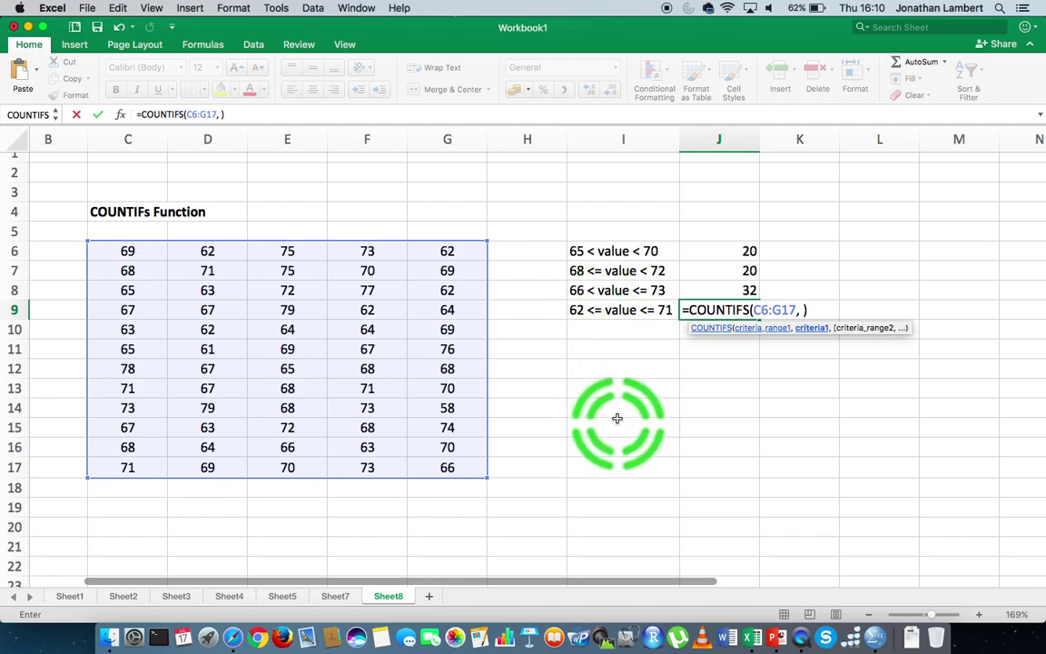
pyautogui.write('">= 62",')
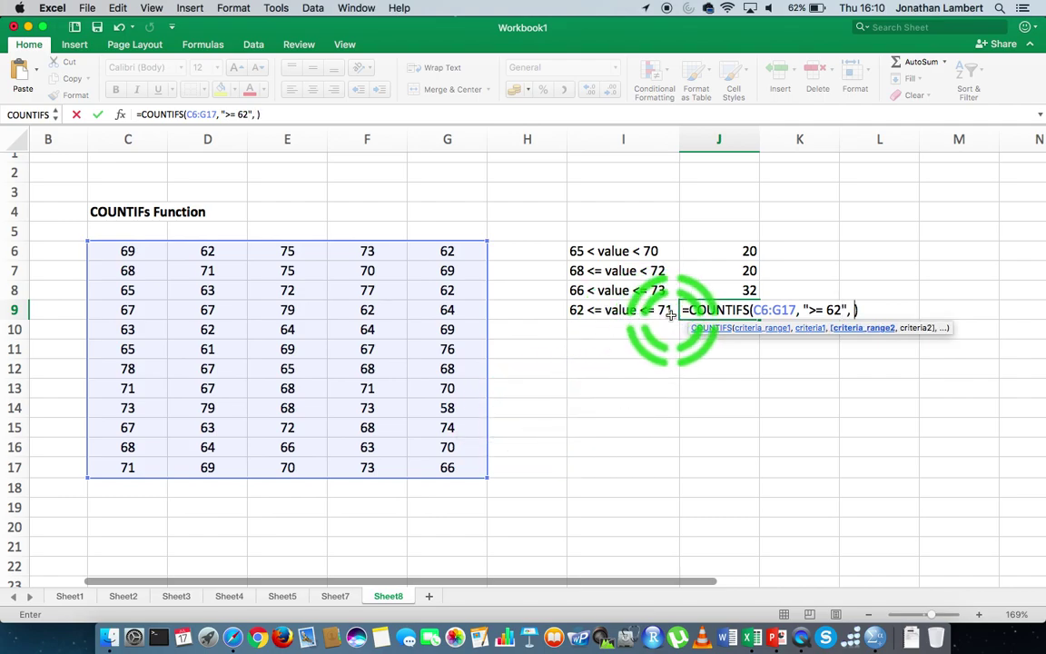
# - Complete the J9 formula with C6:G17 as the second criteria range and "<= 71" as its criterion, and enter it
pyautogui.moveTo(137, 253); pyautogui.dragTo(447, 468)
pyautogui.write(', ')
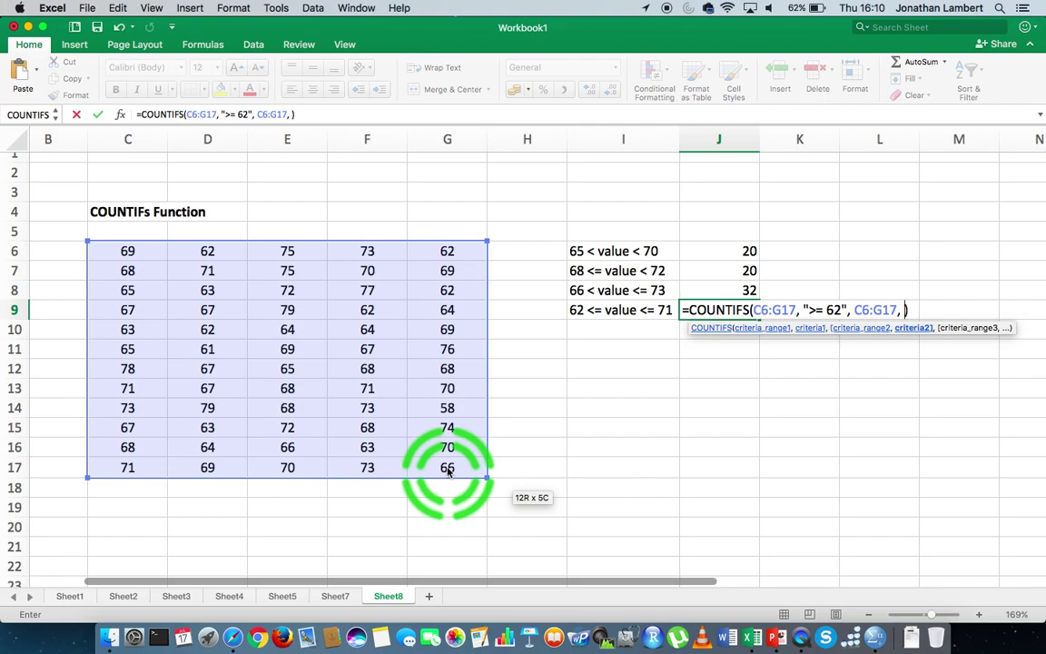
pyautogui.write('"<= 71"')
pyautogui.press('Return')
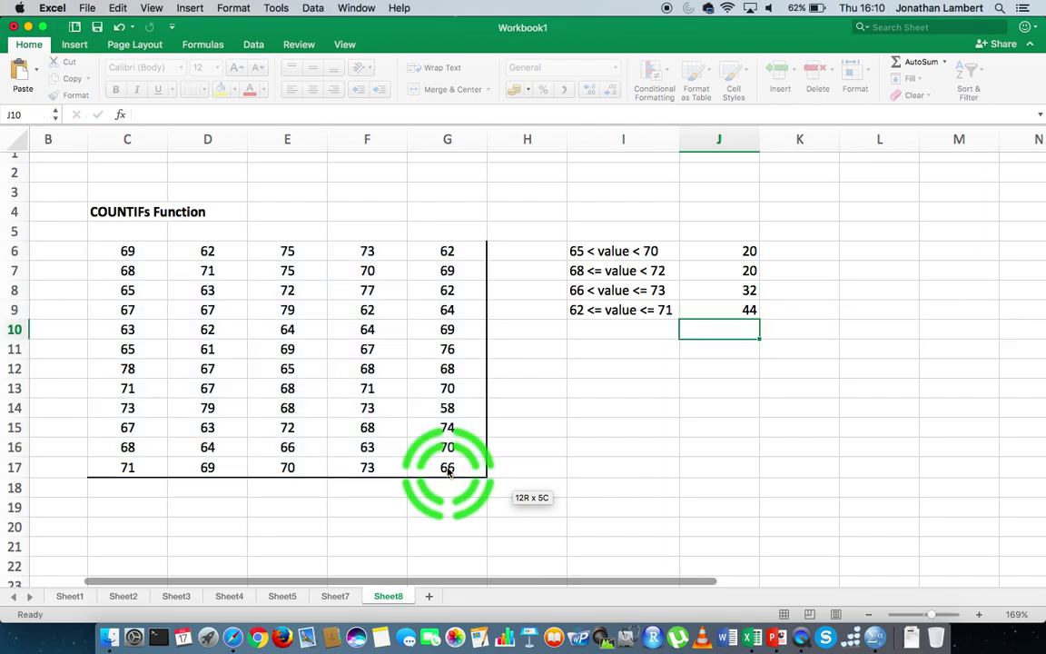